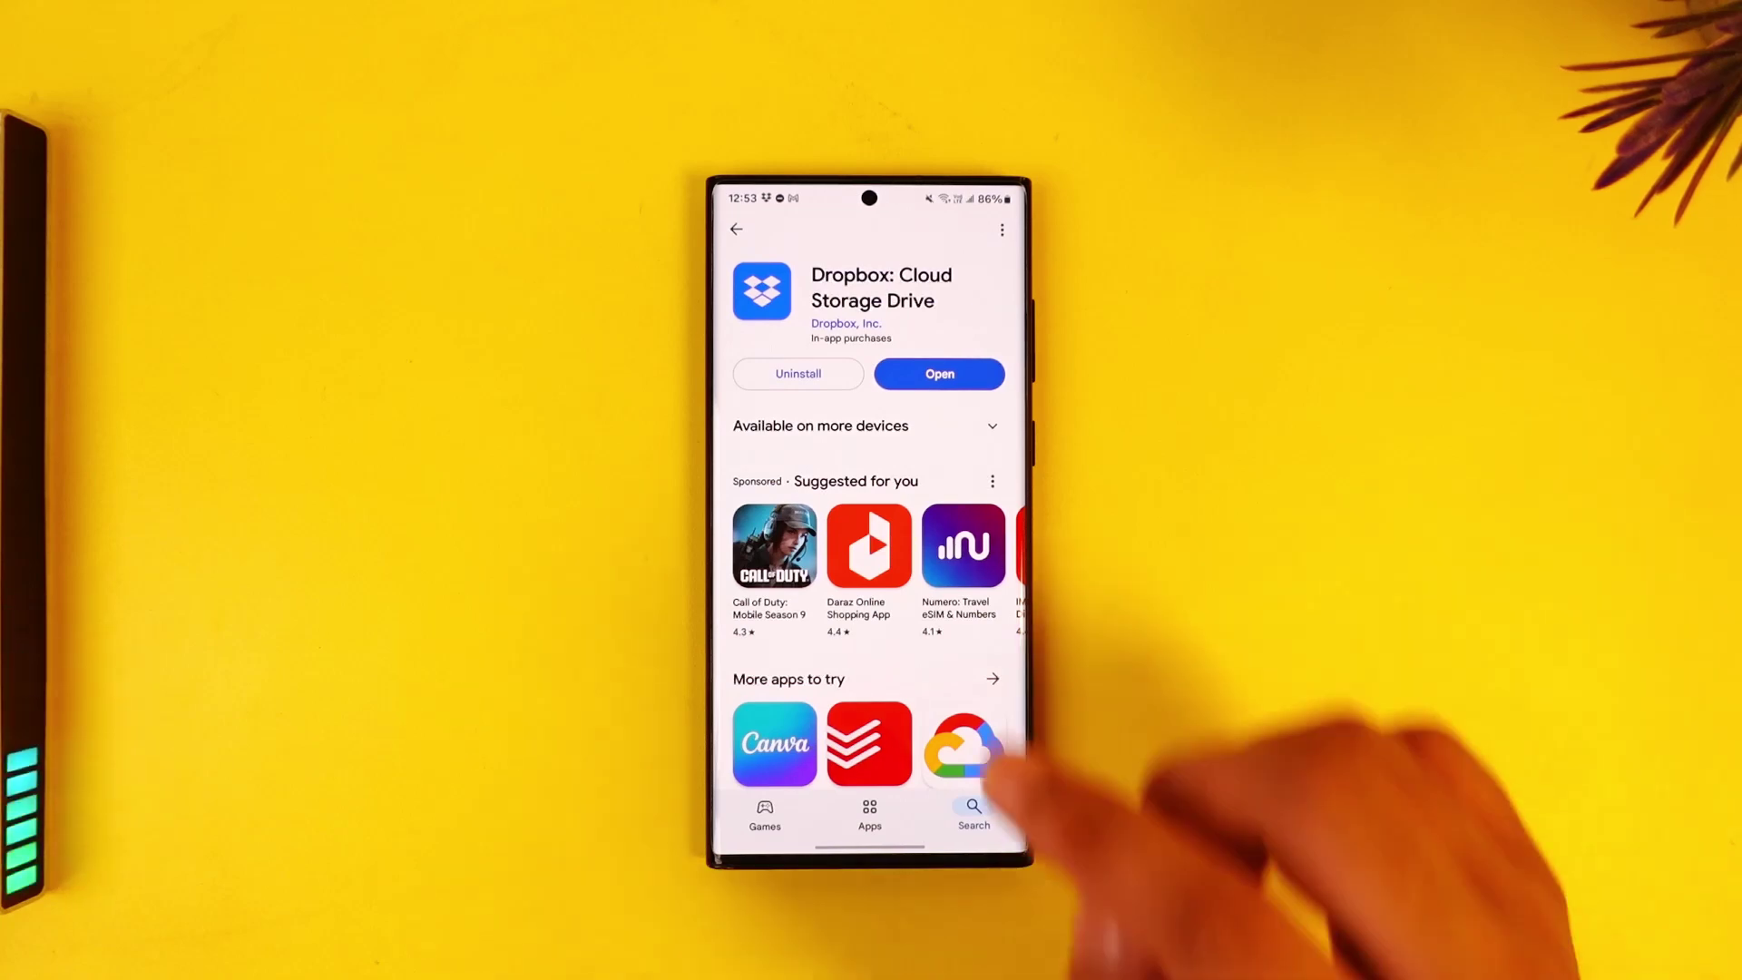
# Launch Dropbox from its Play Store page to reach the Home screen.
pyautogui.click(939, 373)
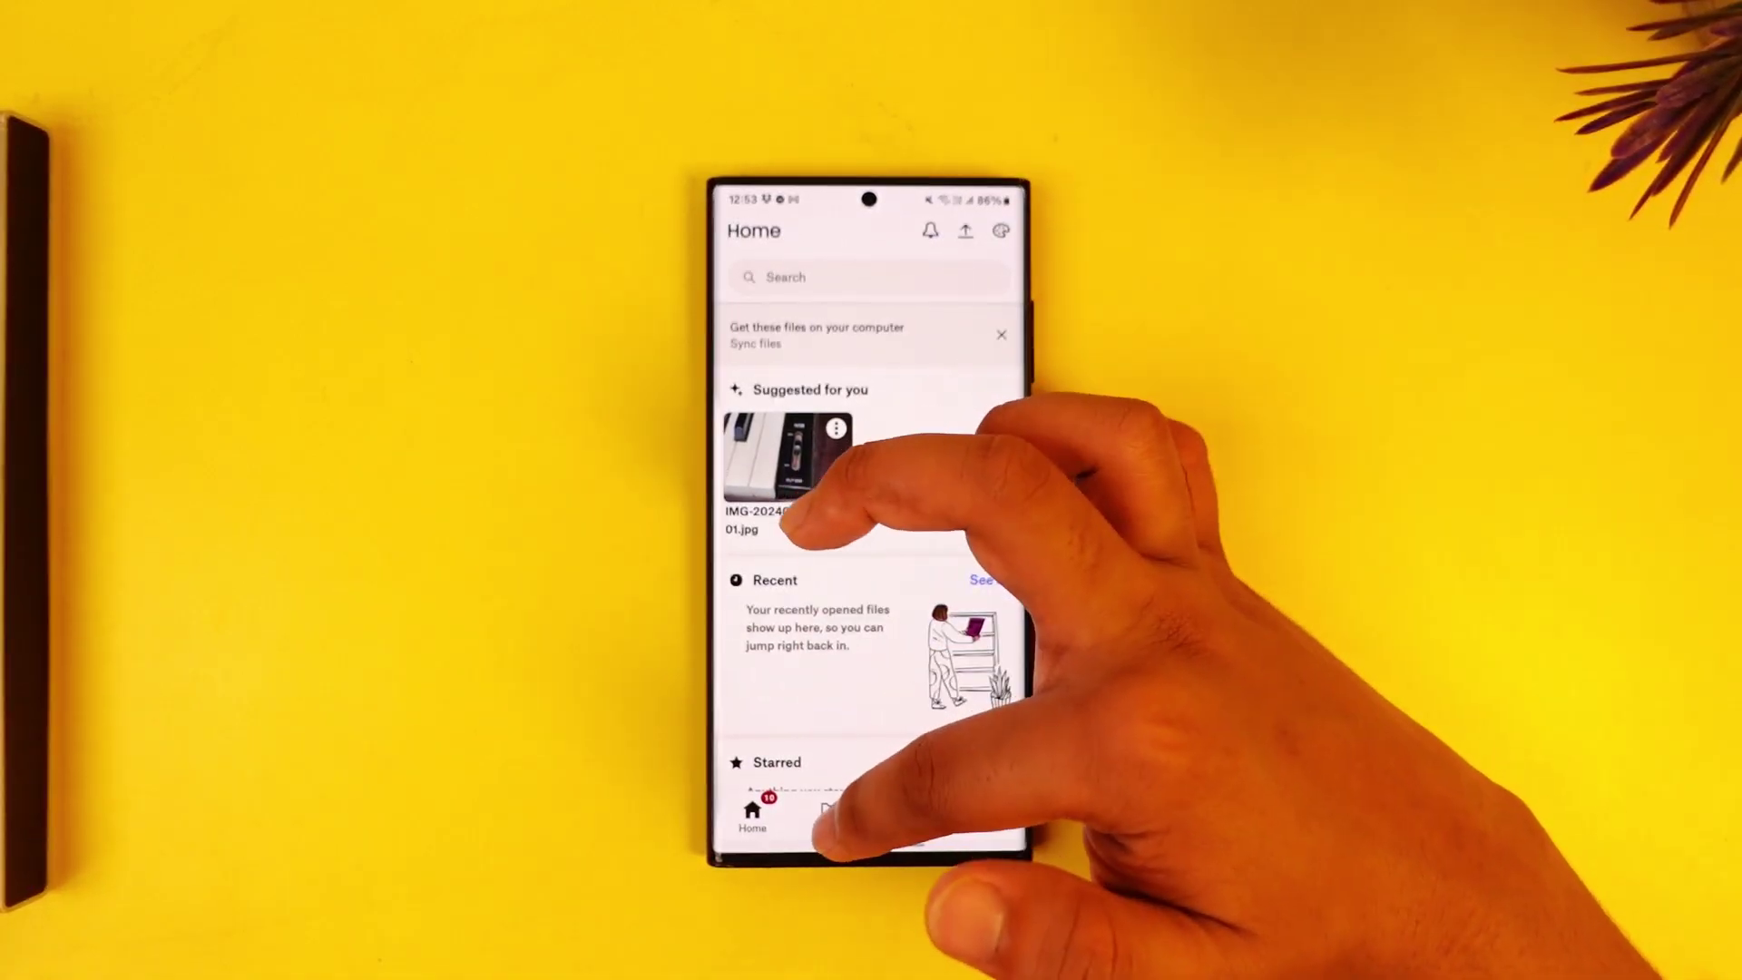
# Show the Files list with IMG-20240521-WA0001.jpg and preview the Add to Dropbox options without adding.
pyautogui.click(830, 812)
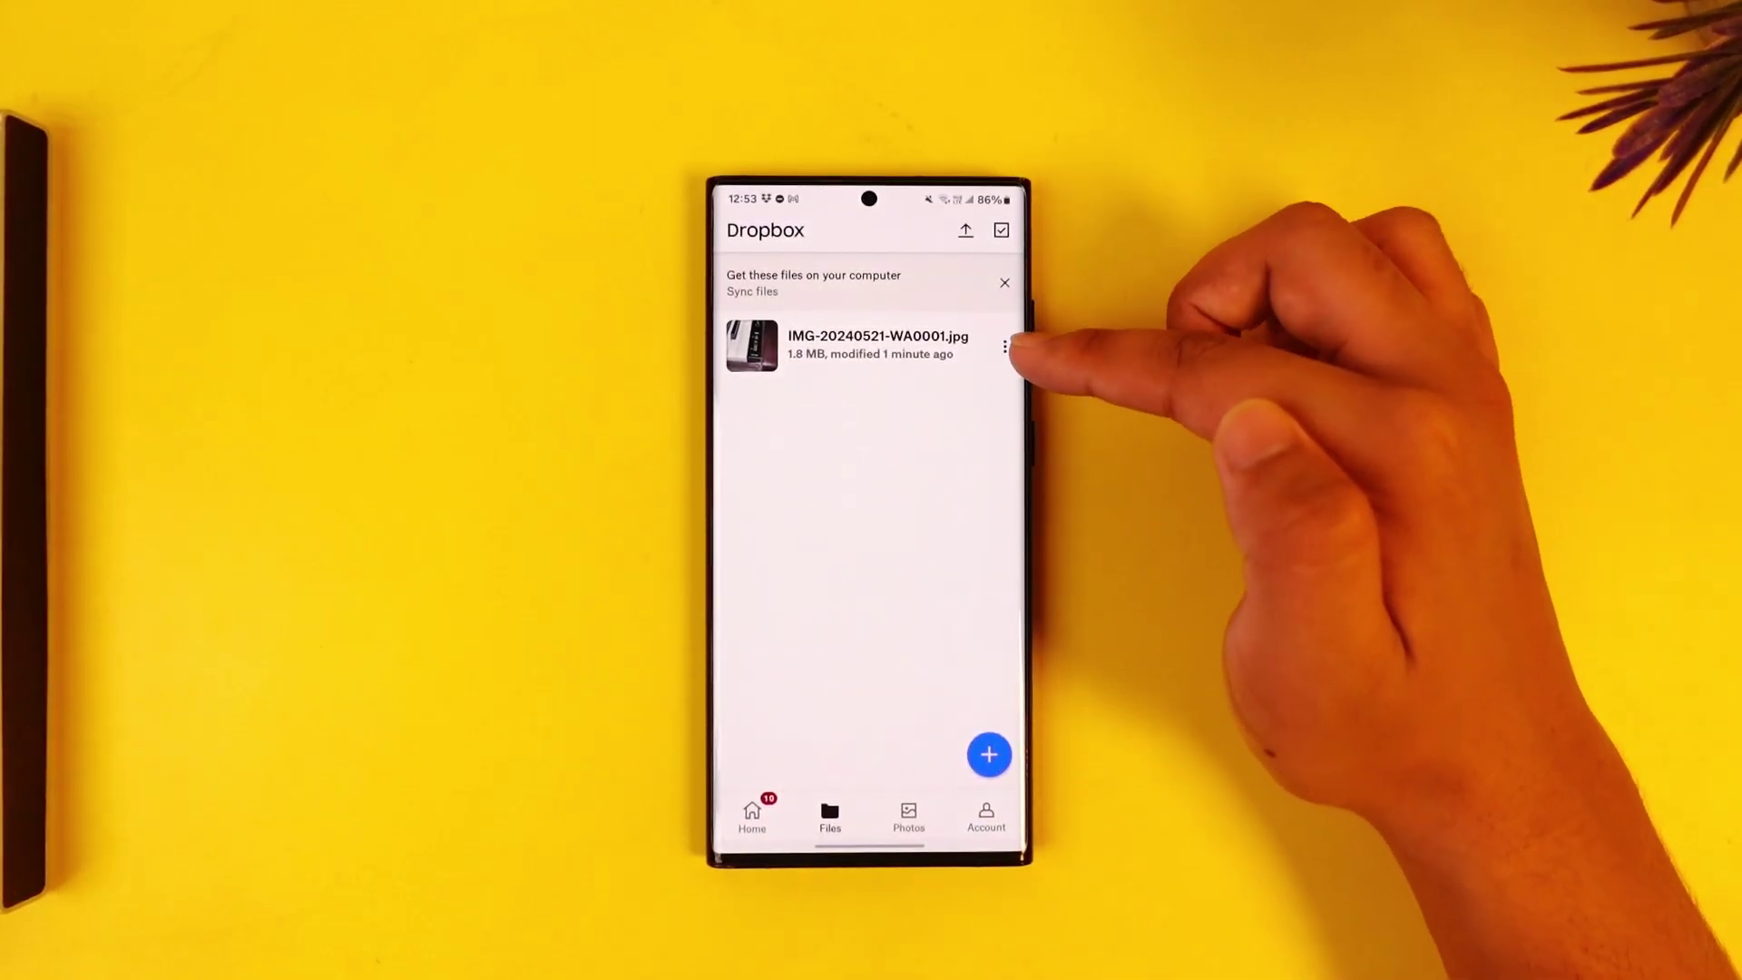
pyautogui.click(978, 748)
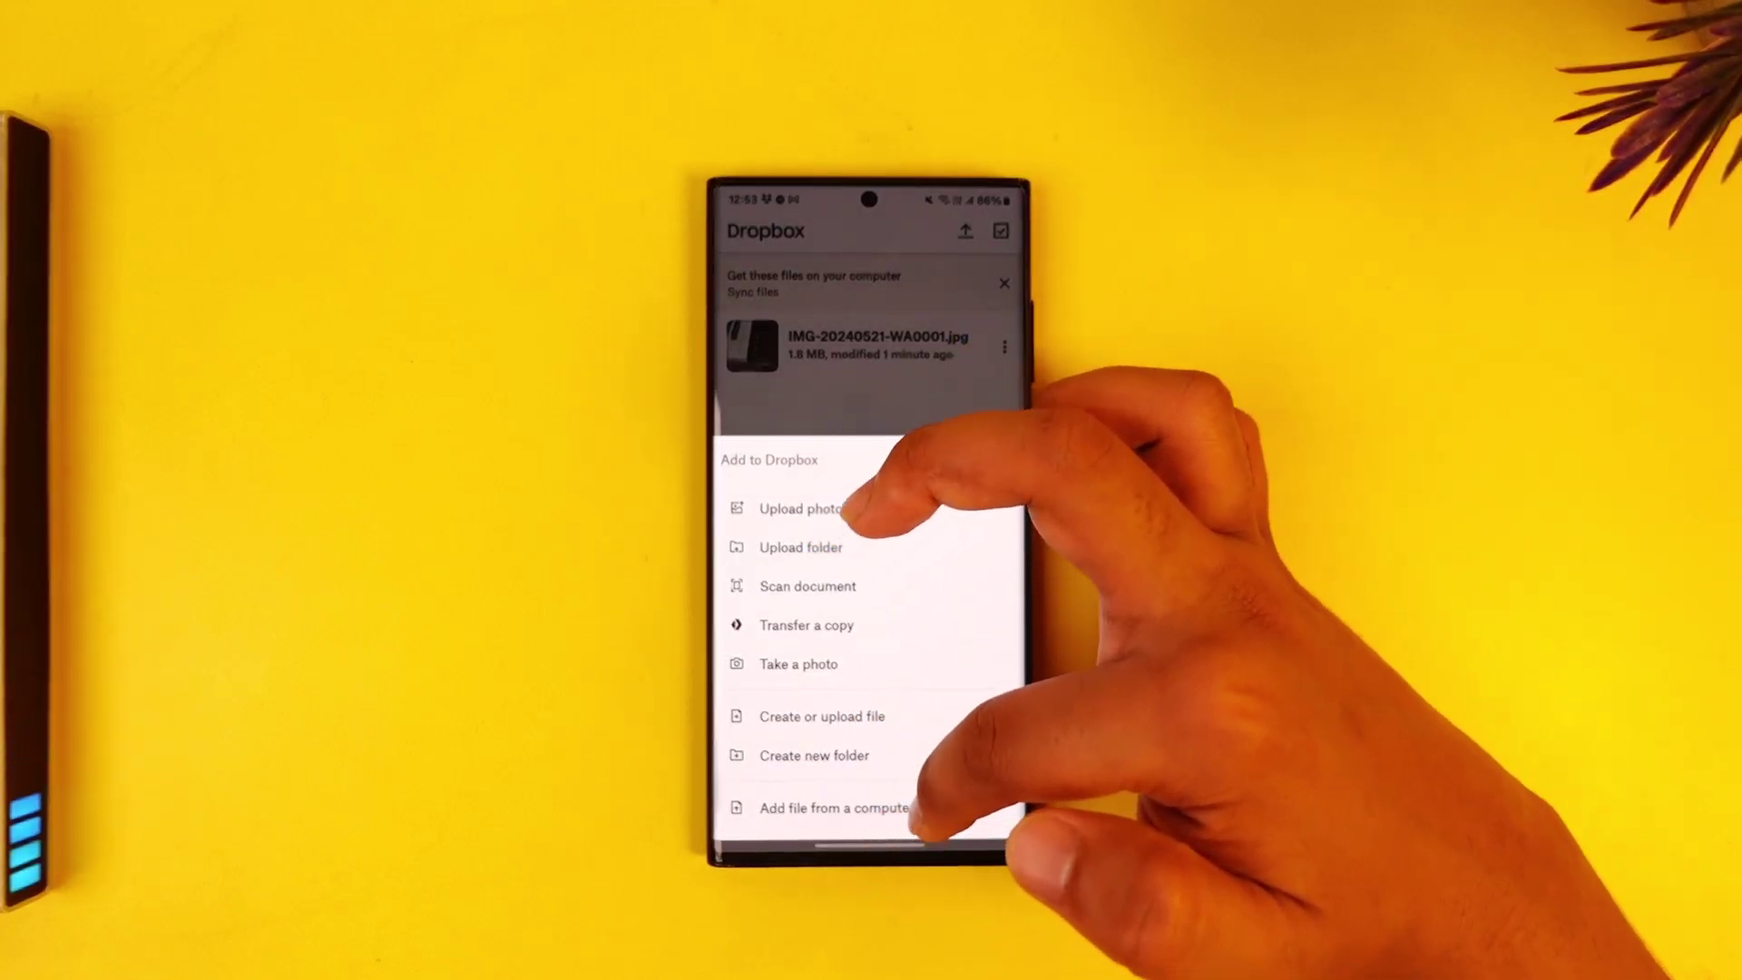
pyautogui.click(915, 406)
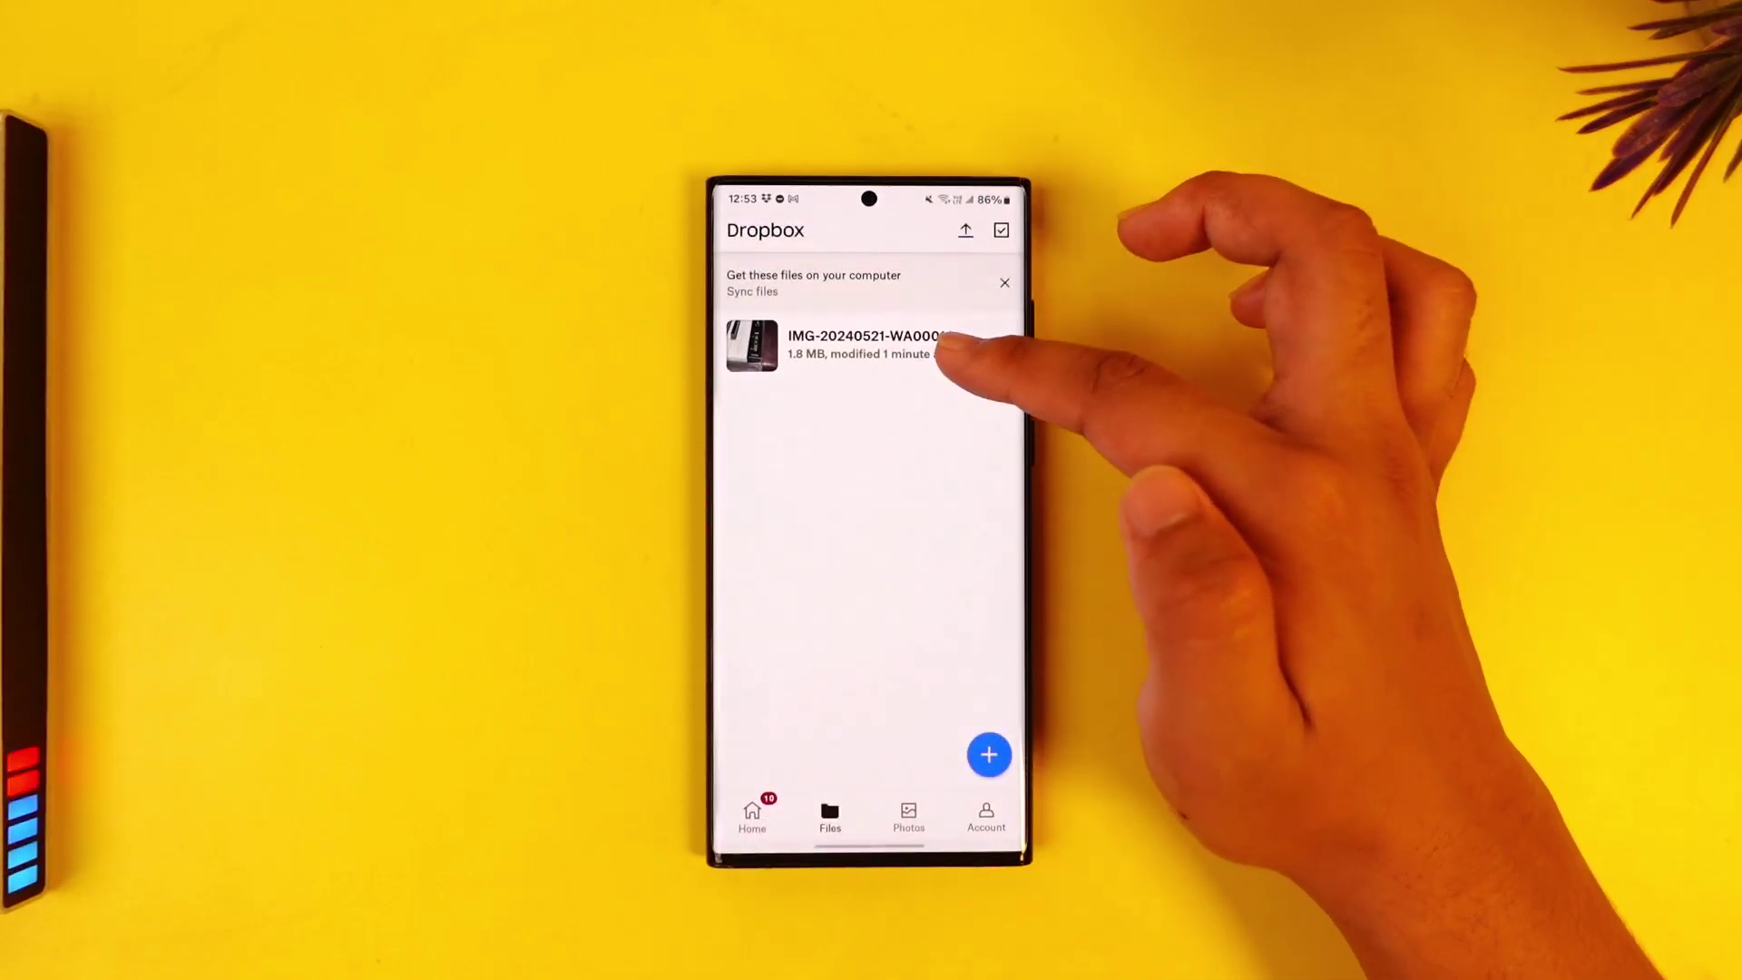
# Open IMG-20240521-WA0001.jpg, check Manage access (owner only, no link), and return to the preview.
pyautogui.click(858, 344)
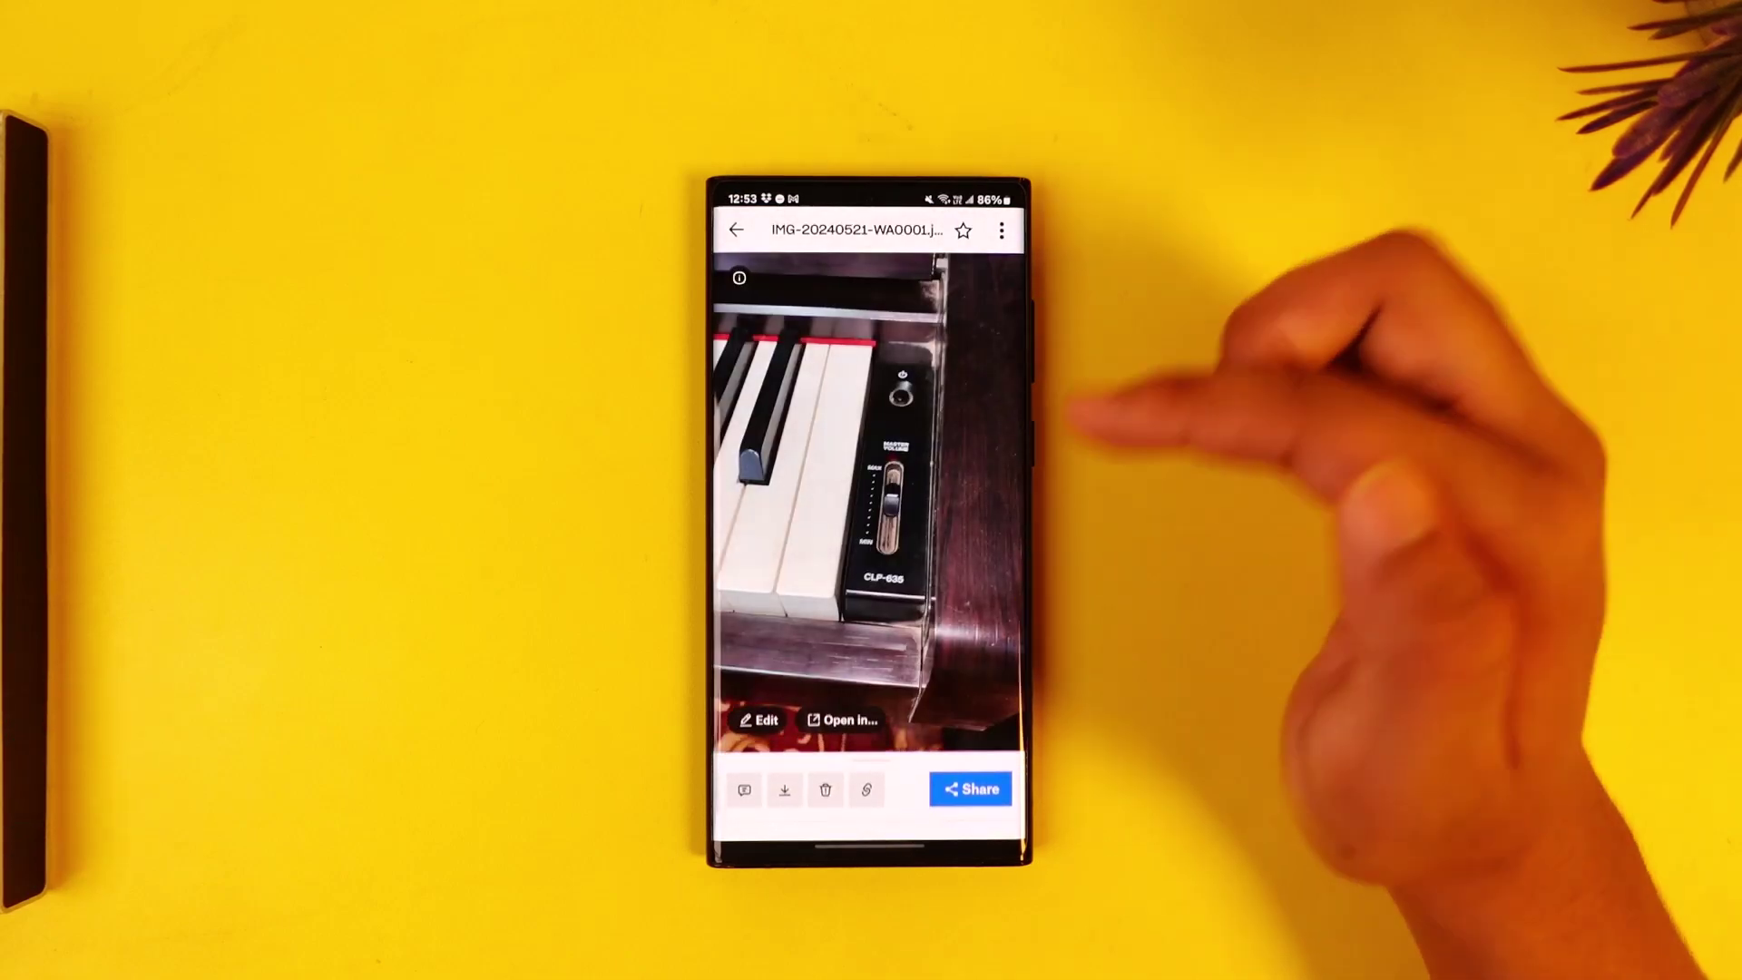
pyautogui.moveTo(953, 796); pyautogui.dragTo(971, 572)
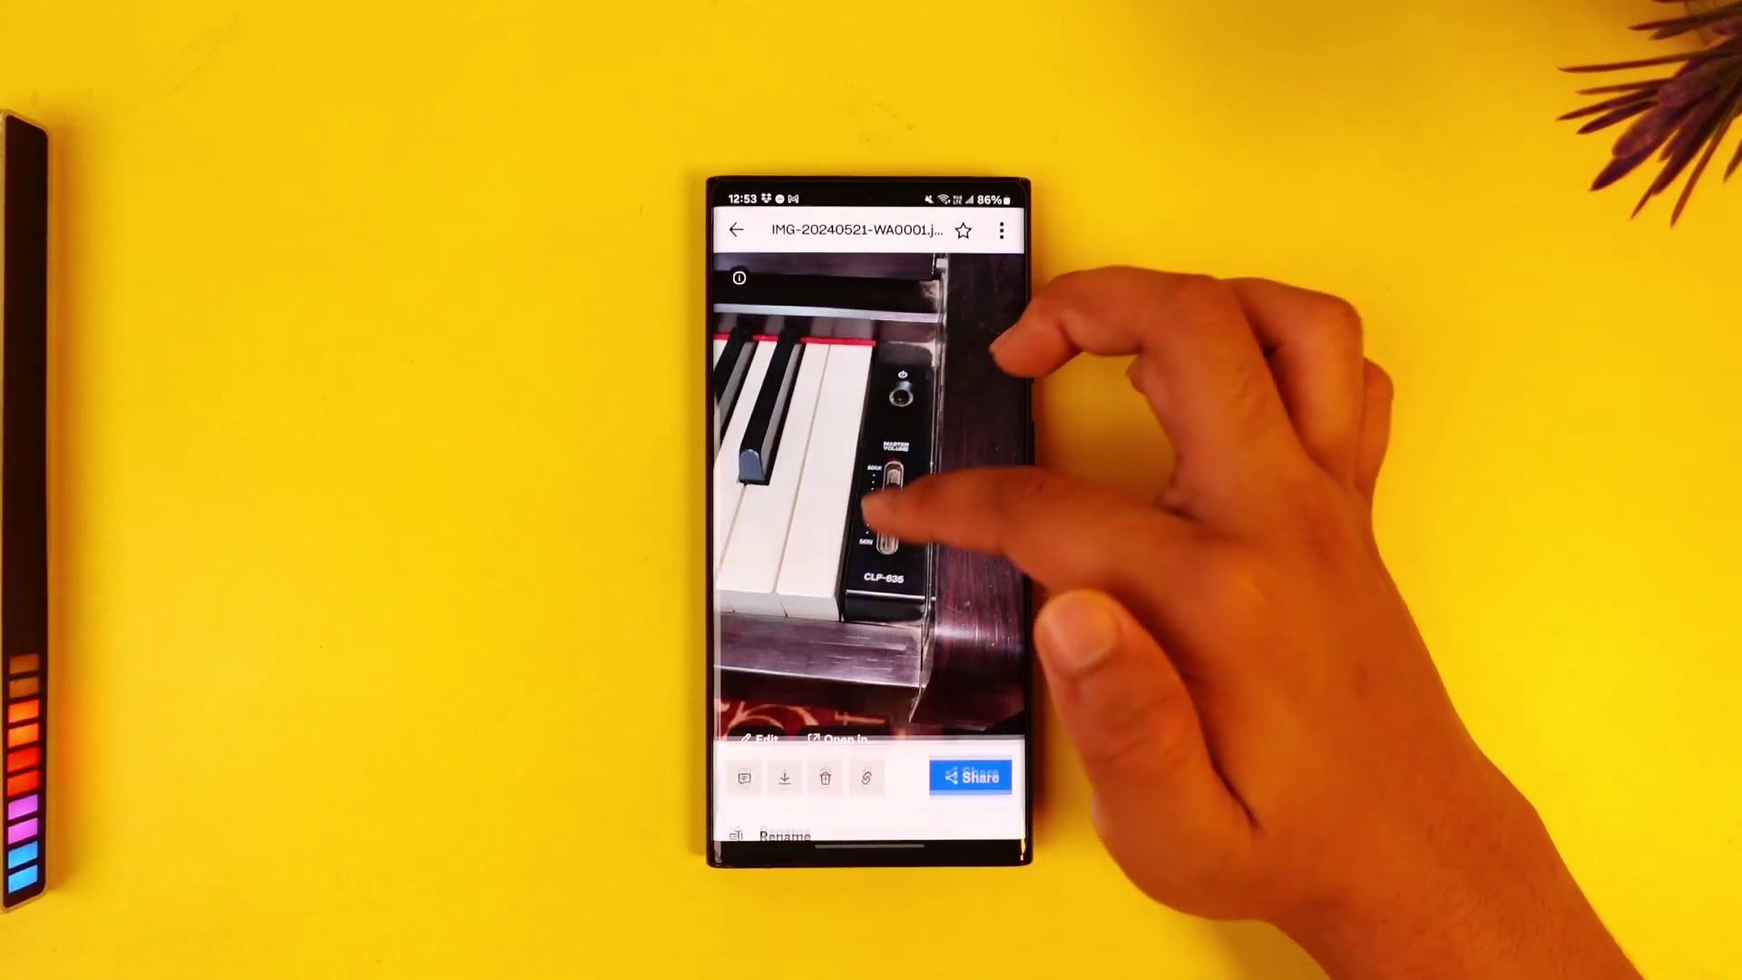
pyautogui.moveTo(872, 776); pyautogui.dragTo(885, 408)
pyautogui.click(927, 719)
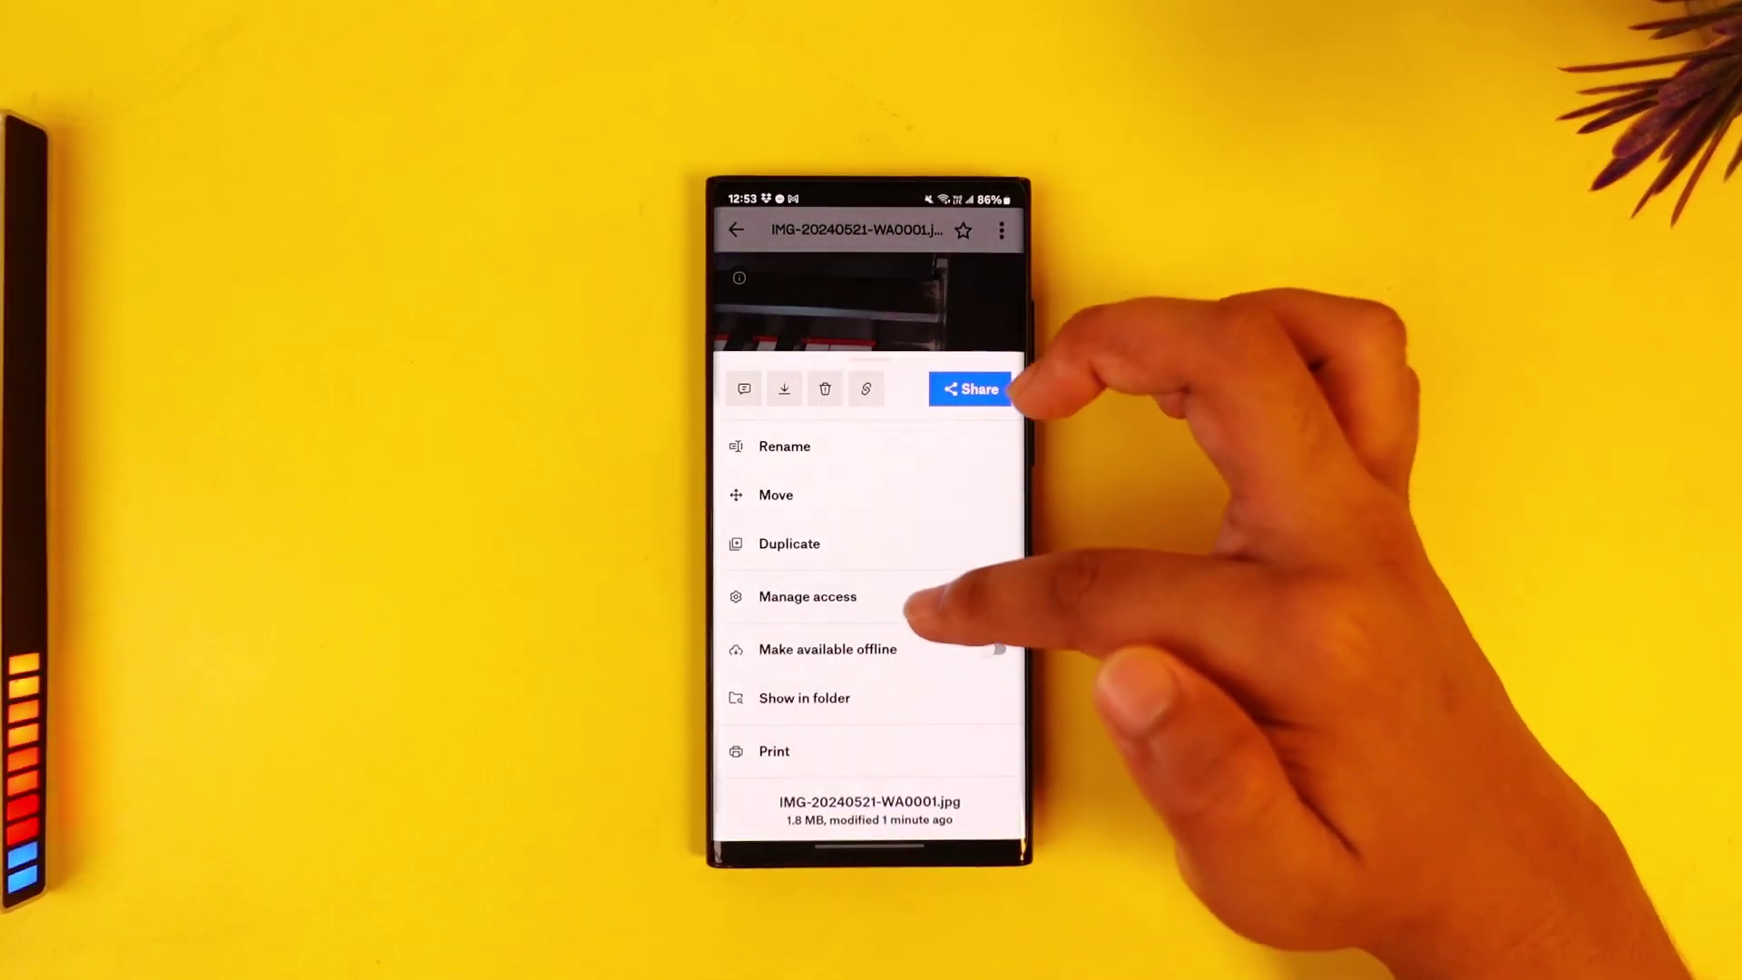
pyautogui.click(899, 596)
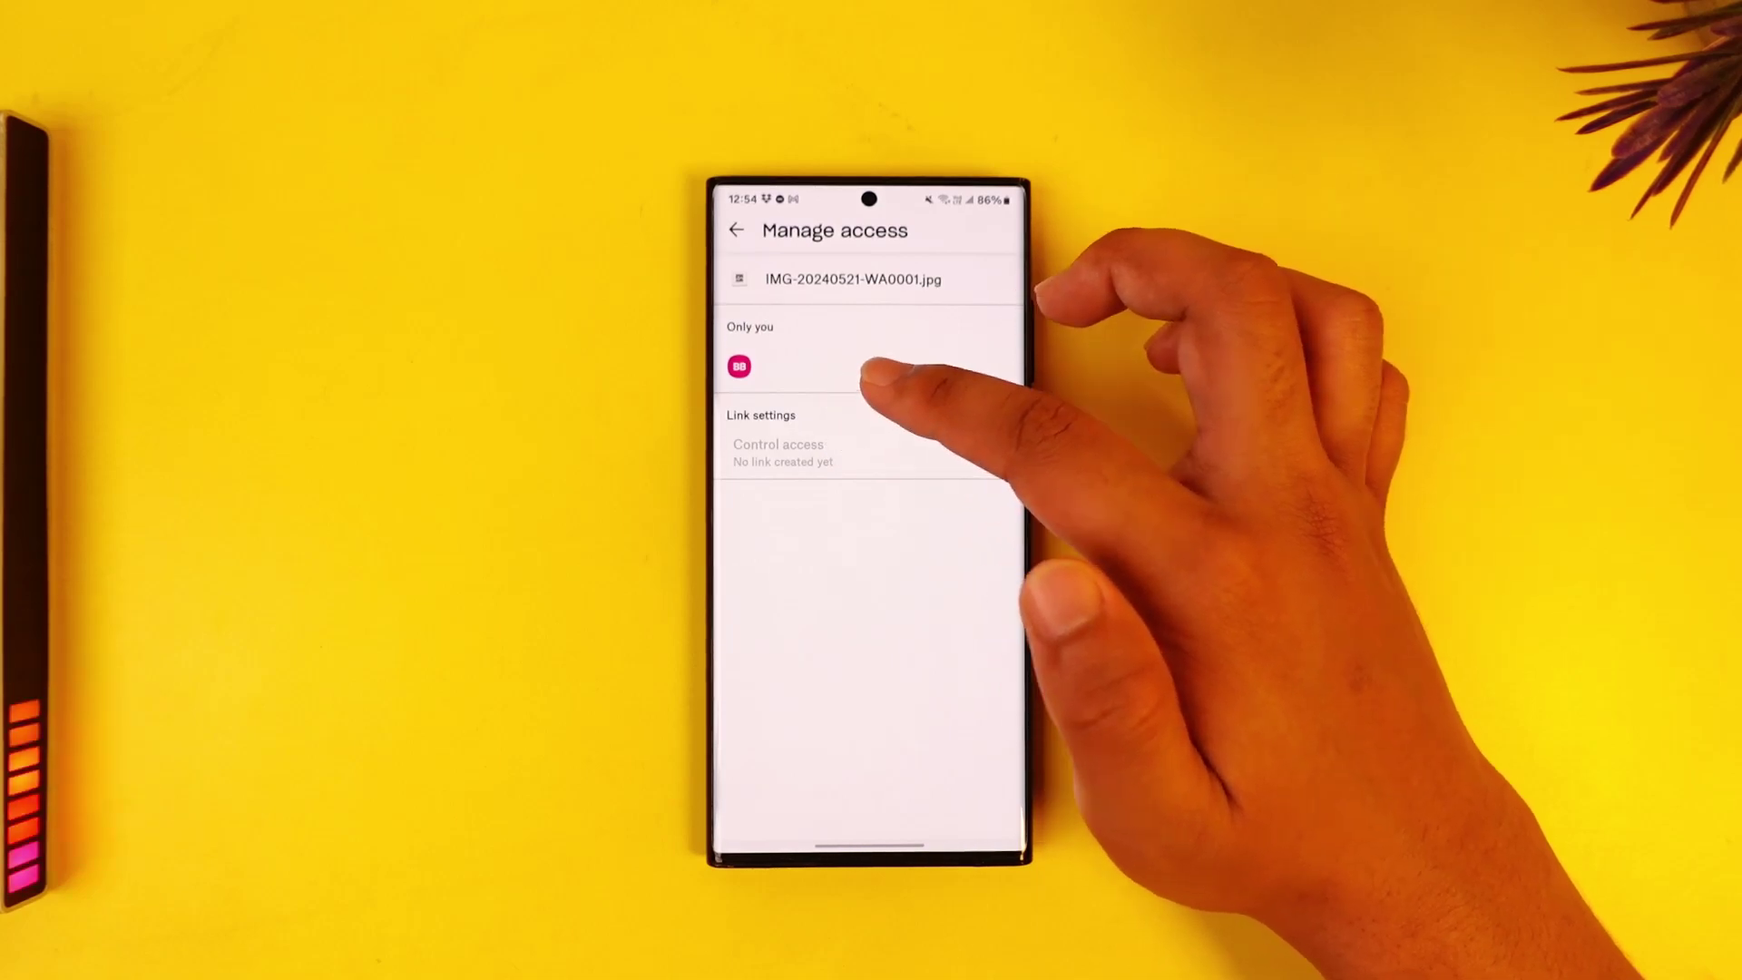
pyautogui.moveTo(1021, 408); pyautogui.dragTo(952, 408)
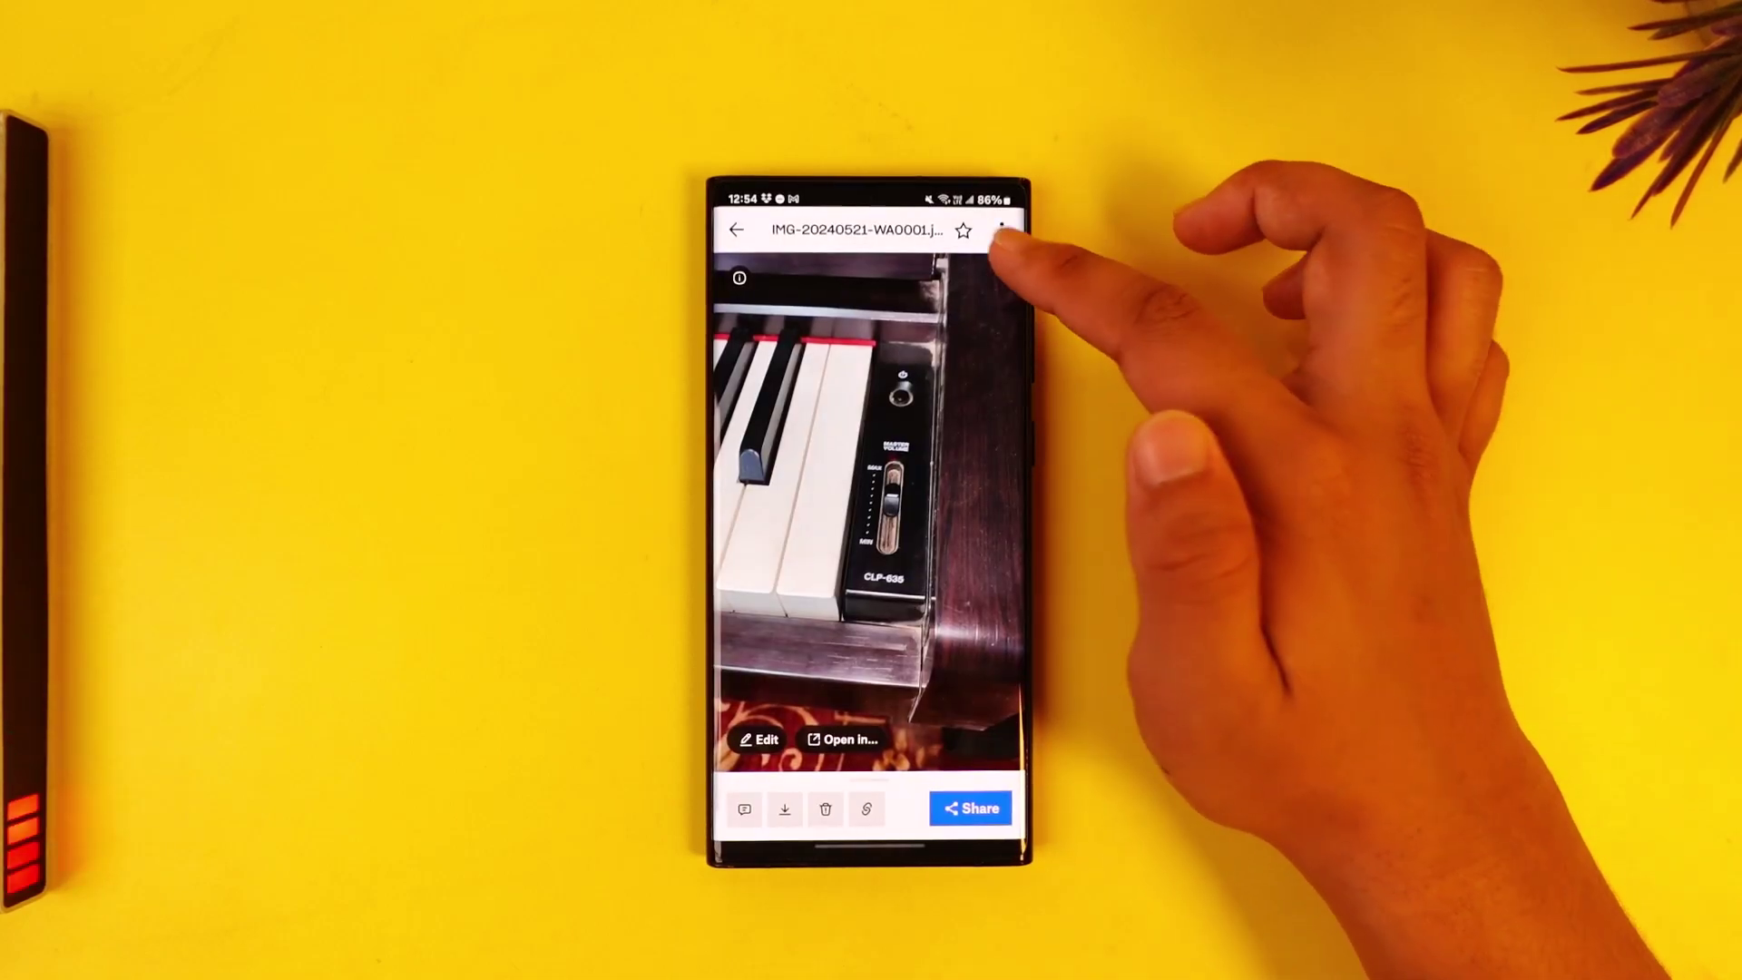
# Leave the photo, pass through Photos, and view the Dropbox Basic plan with 1.8 MB of 2.0 GB used.
pyautogui.click(1001, 232)
pyautogui.click(1002, 300)
pyautogui.moveTo(1020, 382); pyautogui.dragTo(953, 382)
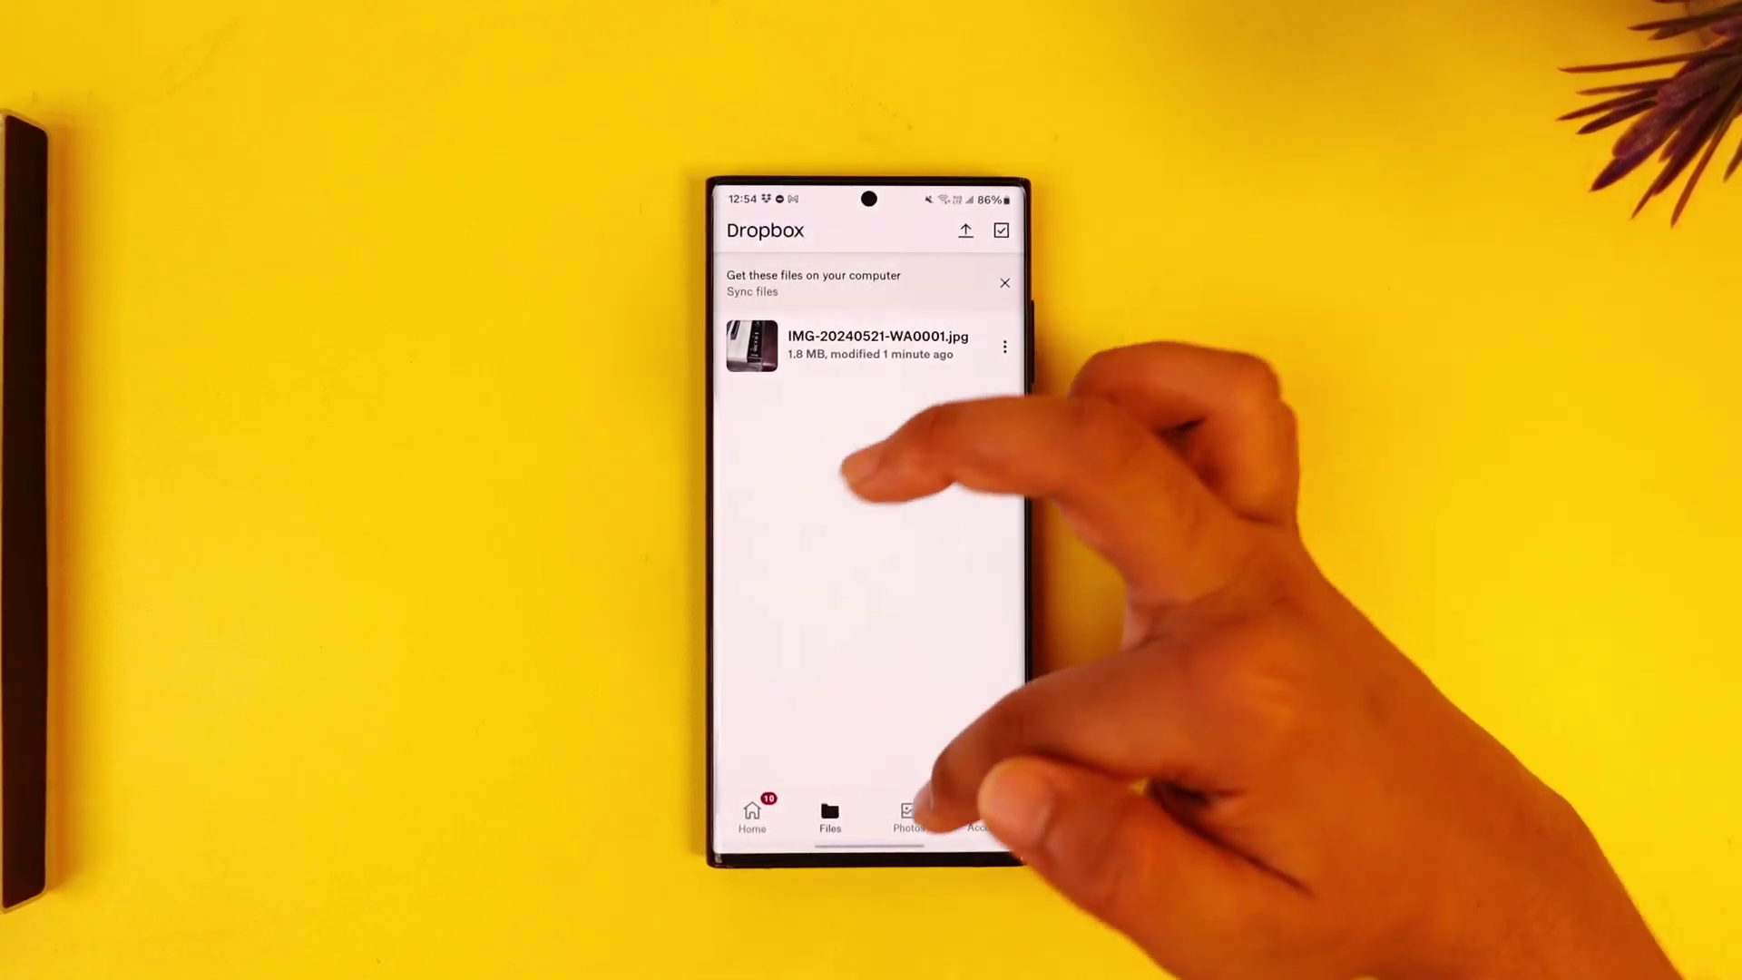
pyautogui.click(908, 814)
pyautogui.click(985, 815)
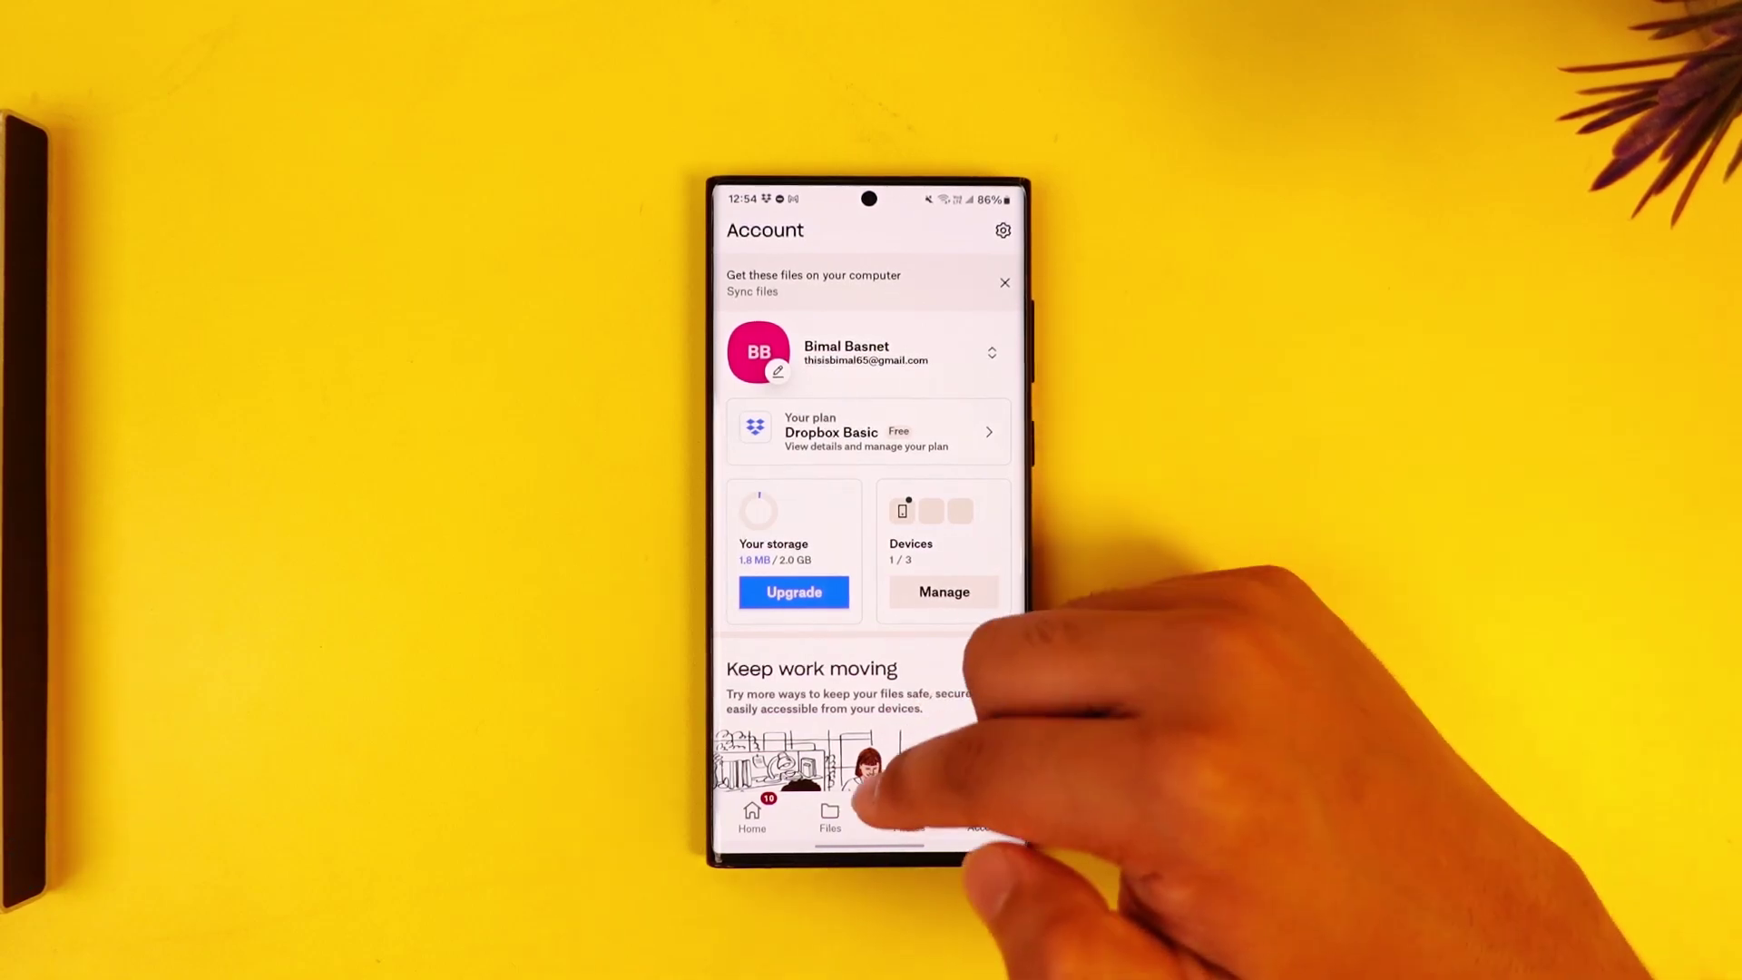
pyautogui.scroll(-10, 868, 613)
pyautogui.scroll(-1, 869, 572)
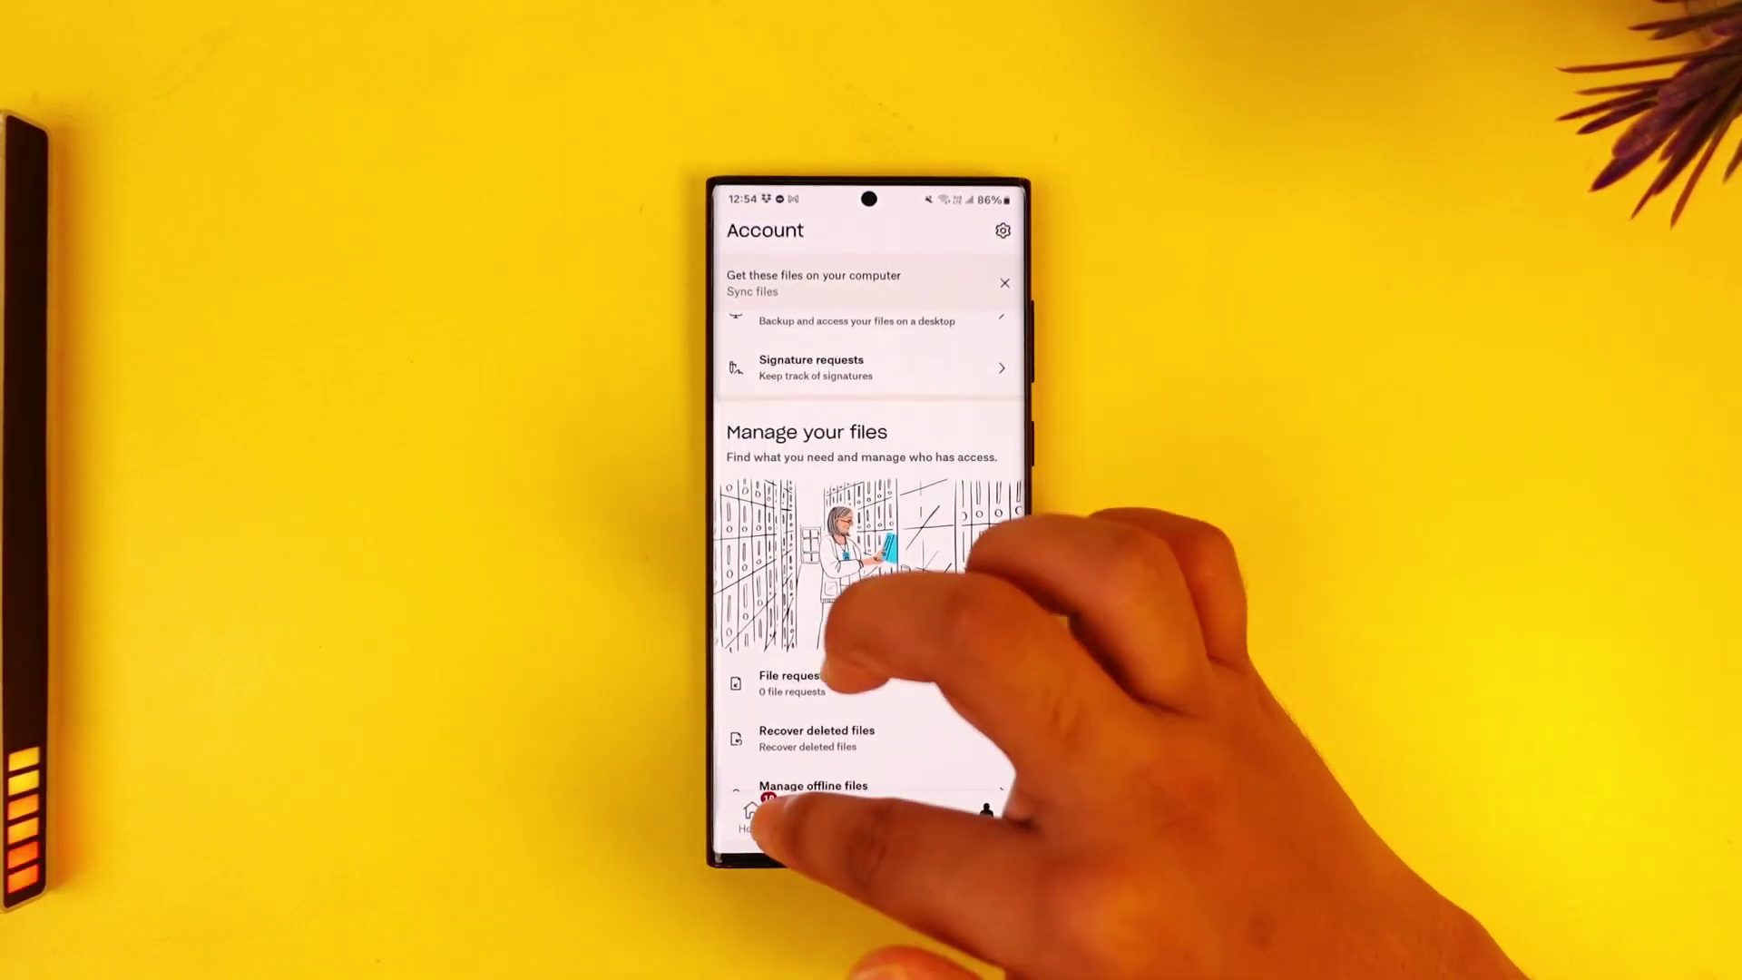
# Return to Dropbox Home, then switch to the Dropbox Play Store page from Recents.
pyautogui.click(751, 817)
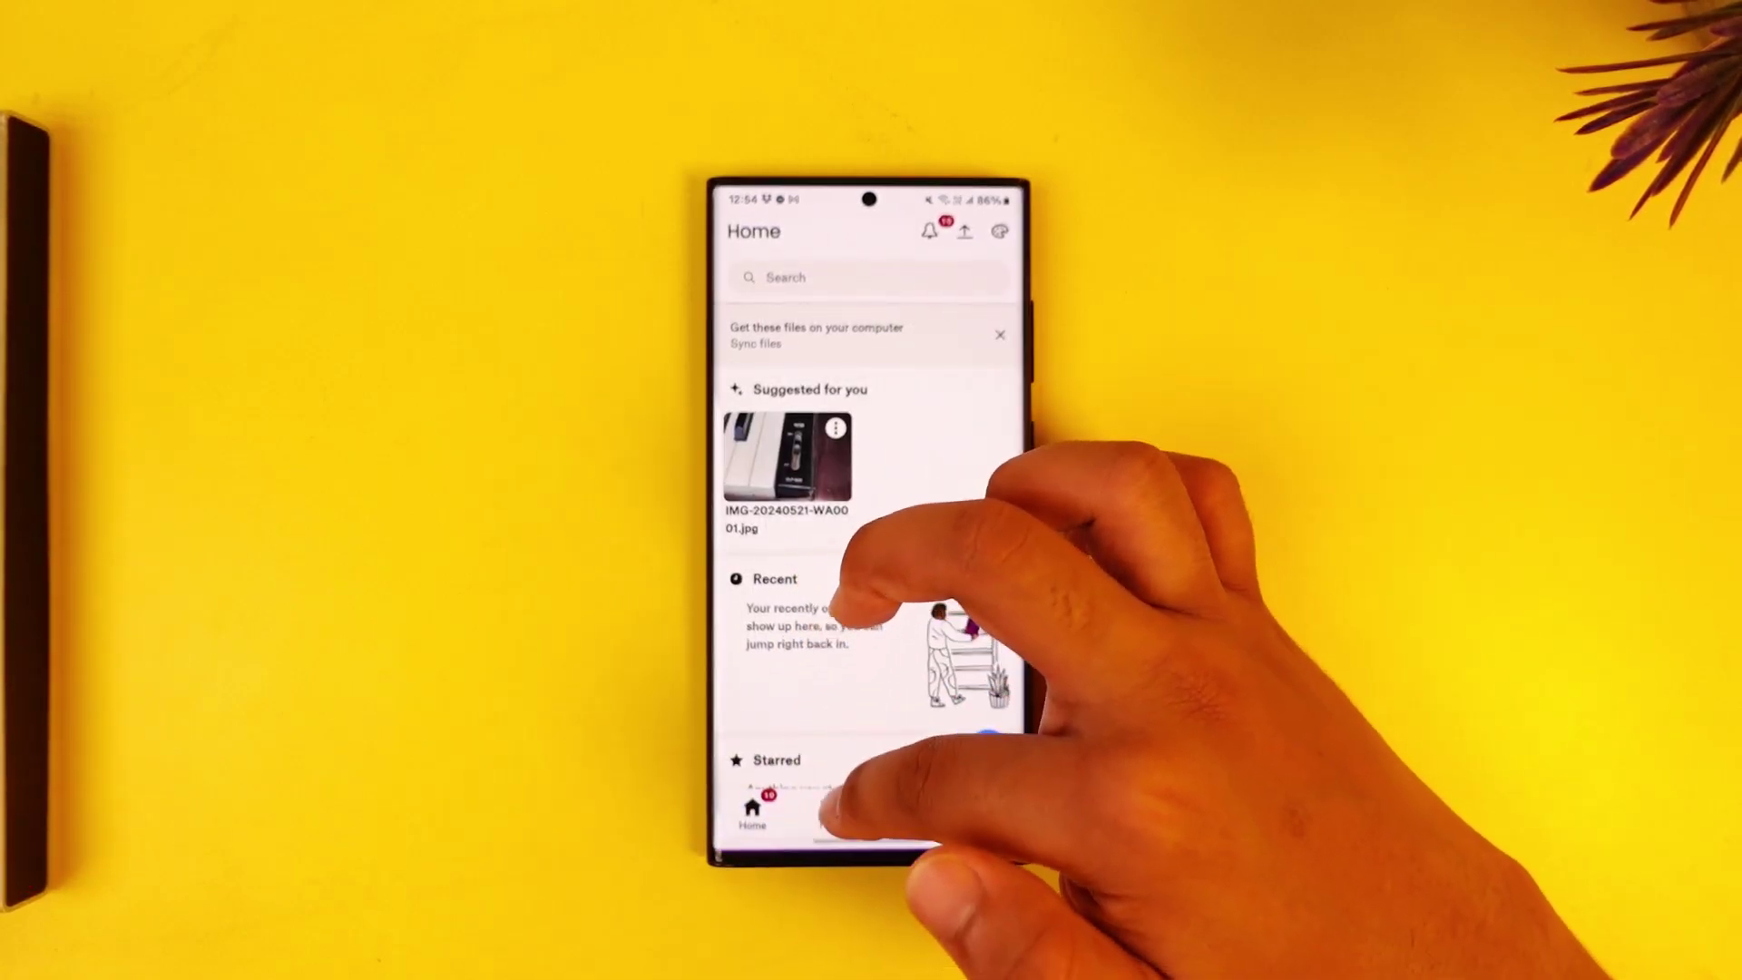
pyautogui.moveTo(869, 855); pyautogui.dragTo(871, 613)
pyautogui.click(871, 517)
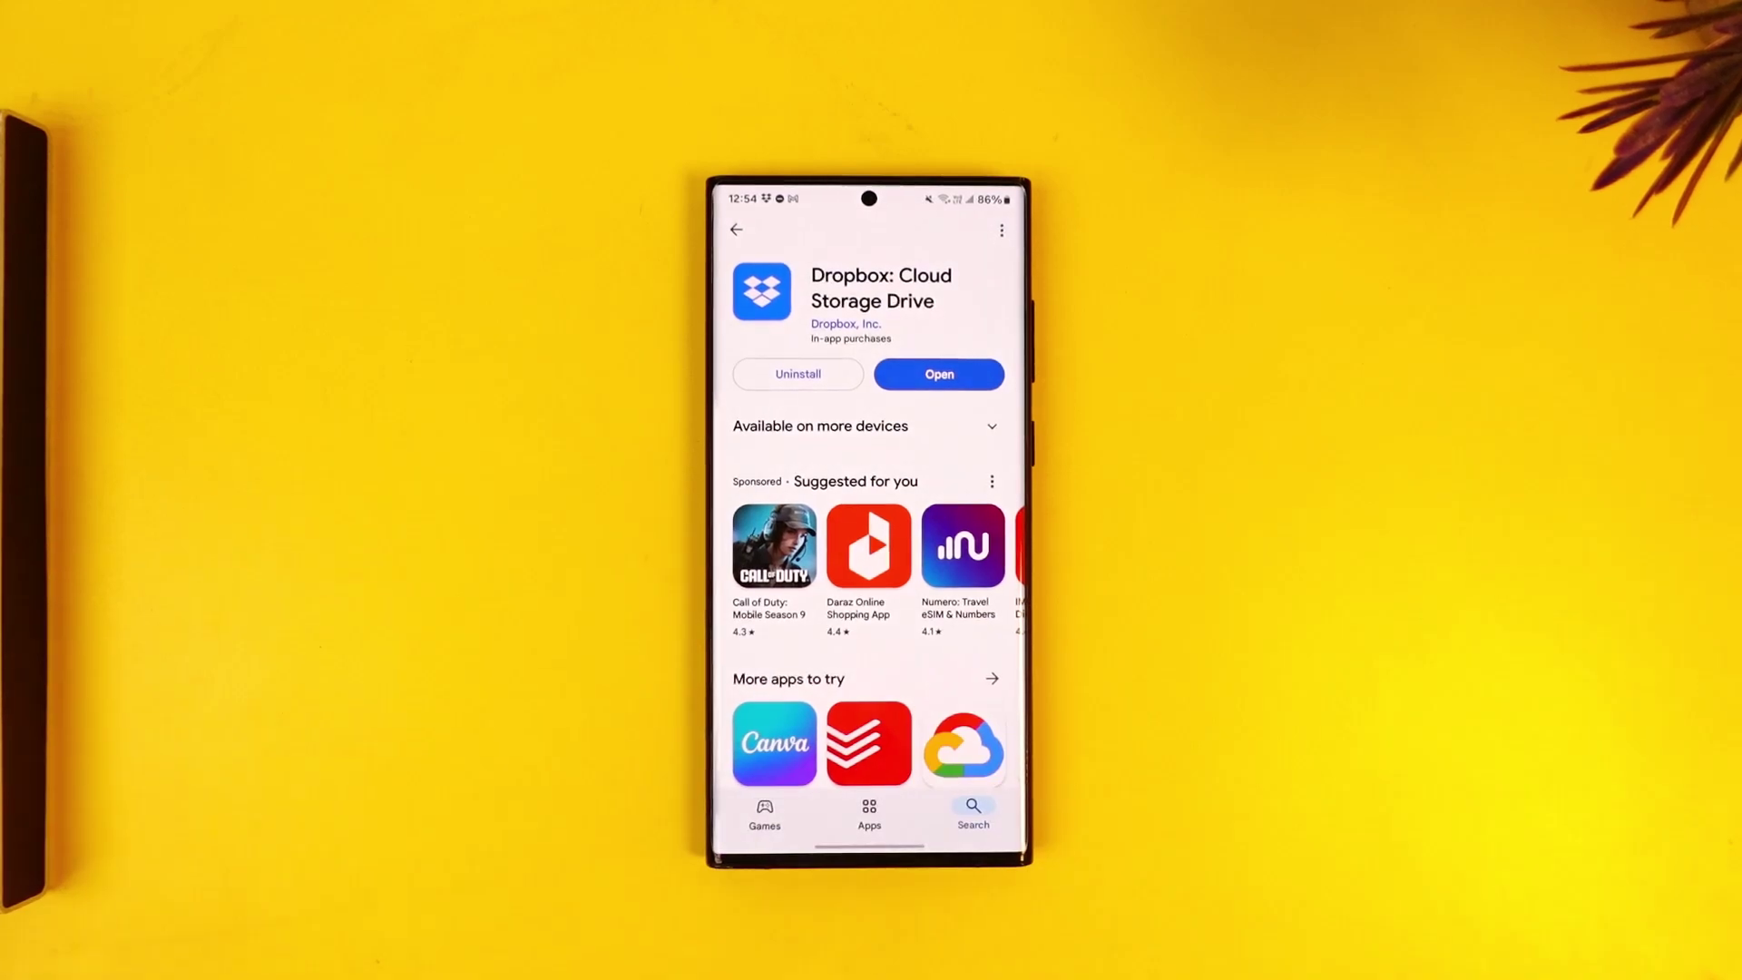